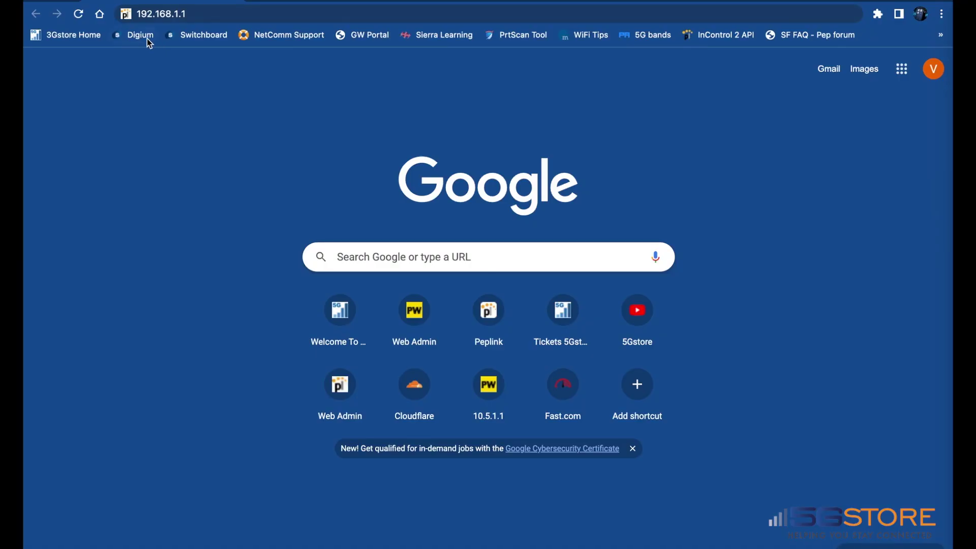
Step: Load 192.168.1.1 and proceed past Chrome's certificate warning to the Peplink login page
click(193, 17)
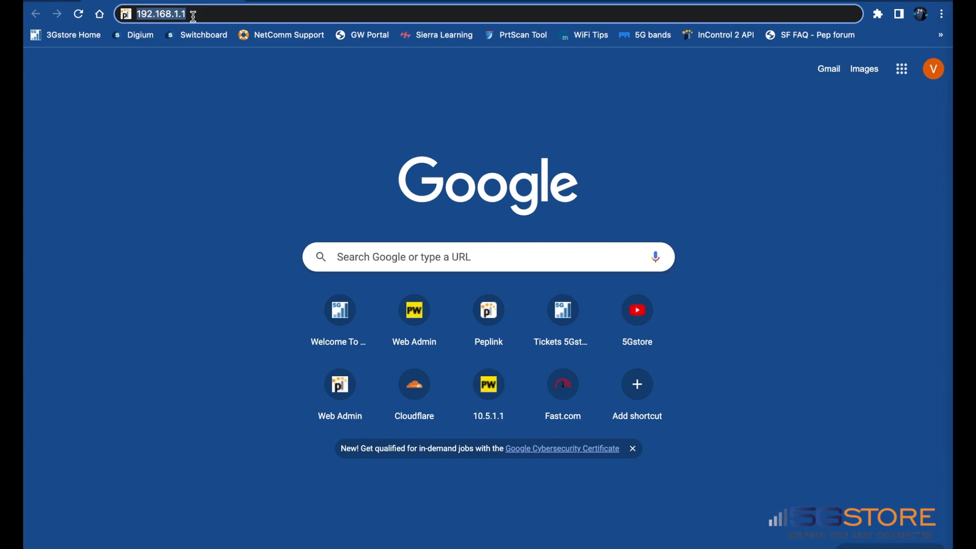
key(Return)
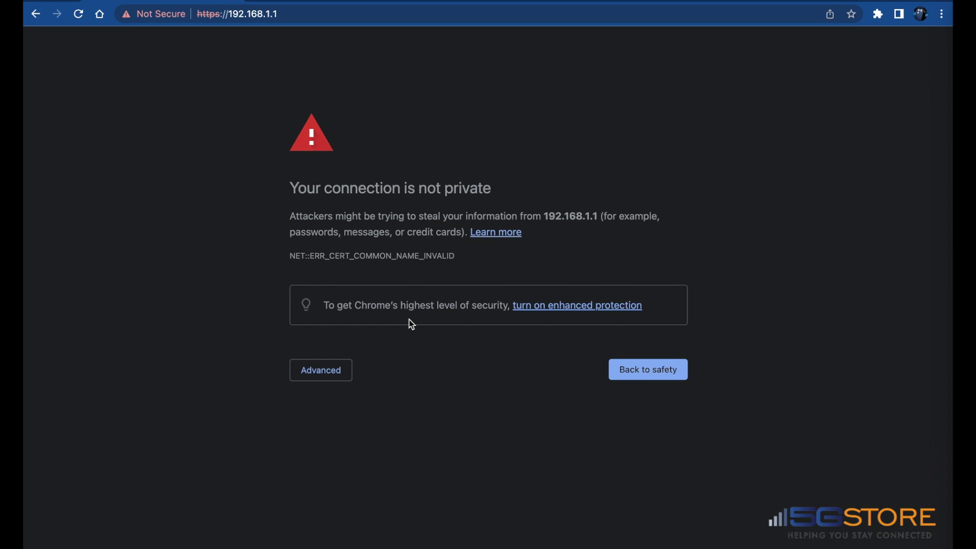
click(326, 378)
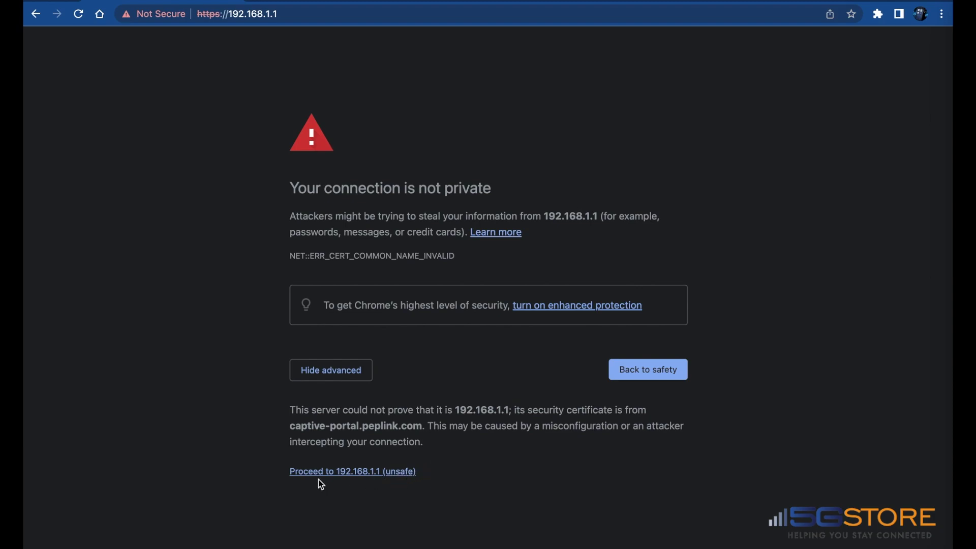
click(351, 473)
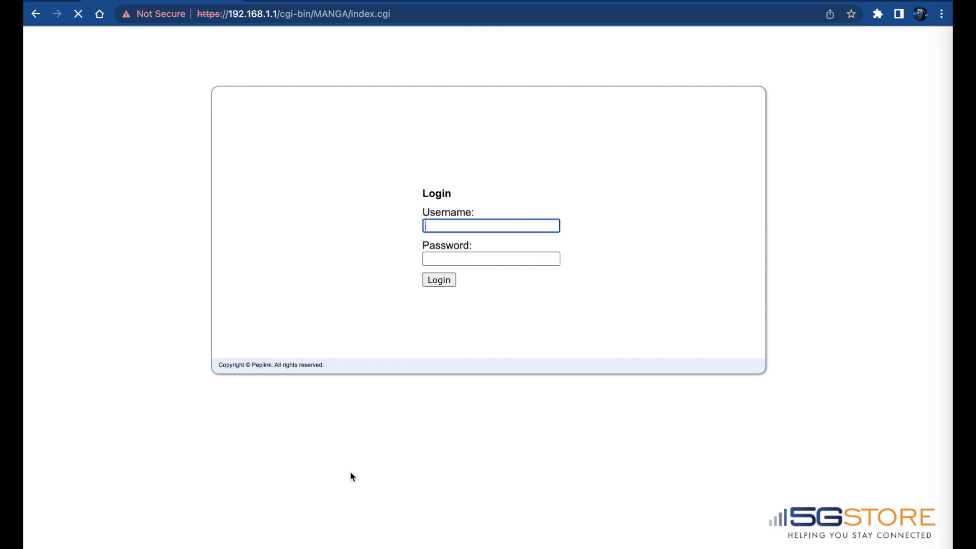
Step: Log in to the router with the default admin username and password
text(admin)
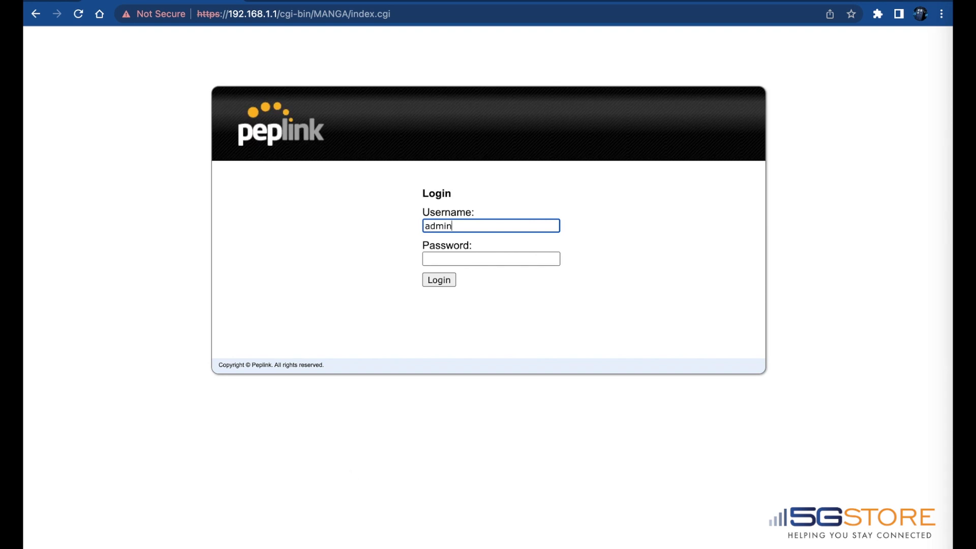
key(Tab)
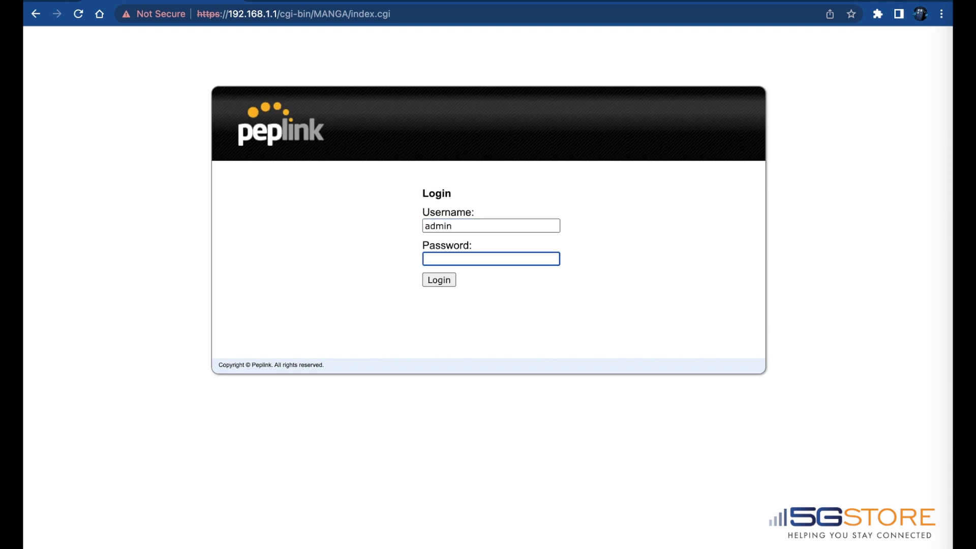
text(admin)
click(432, 281)
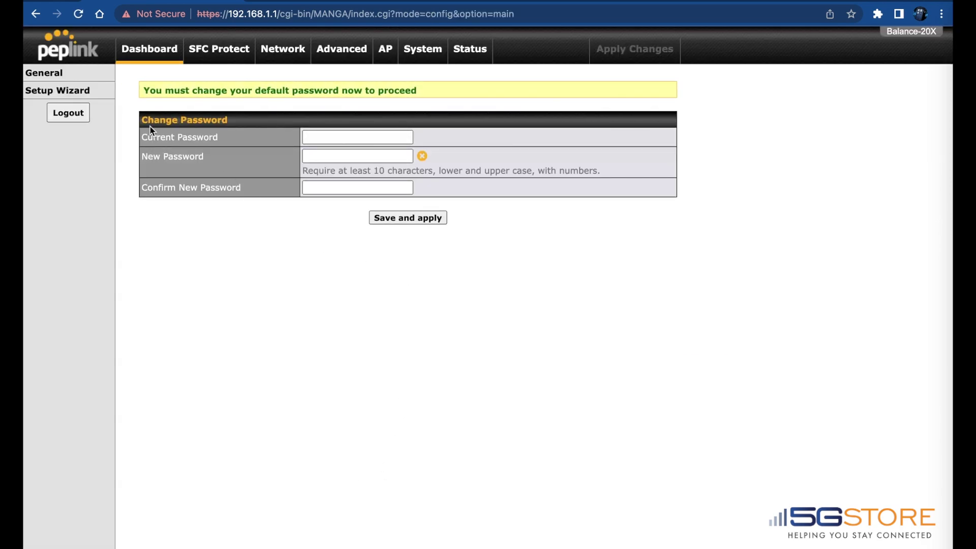
Step: Replace the default admin password with a new one, entered twice, and save
click(312, 135)
text(admin)
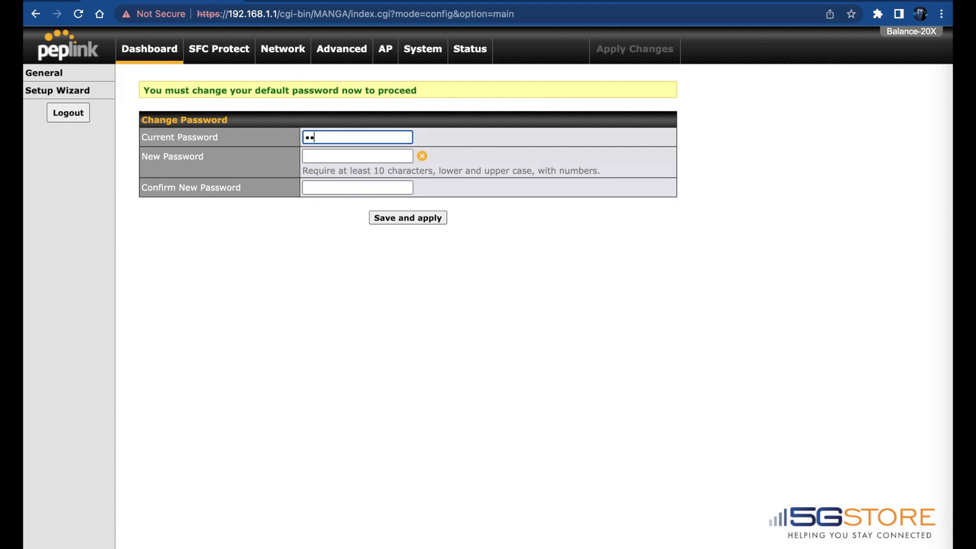
key(Tab)
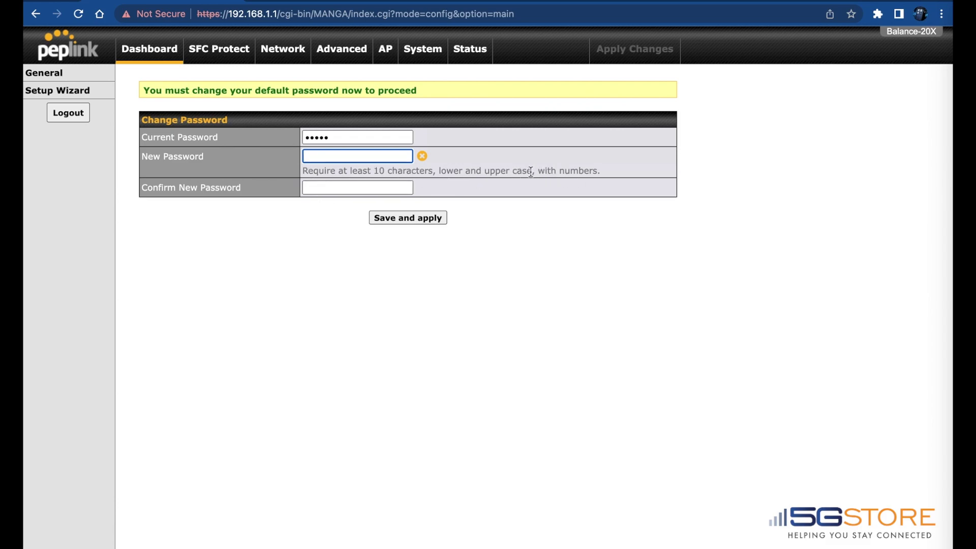
text(•••••••••••••)
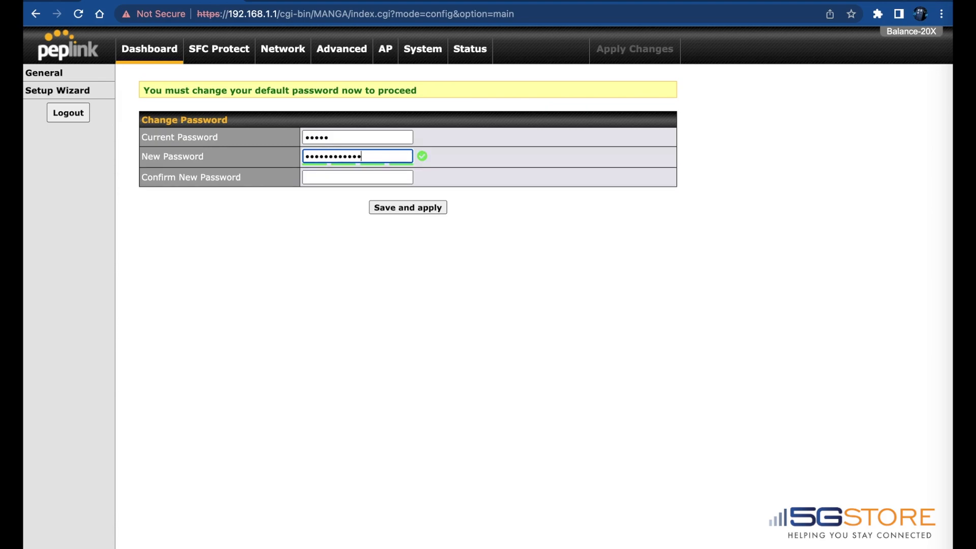
key(Tab)
text(•••••••••••••)
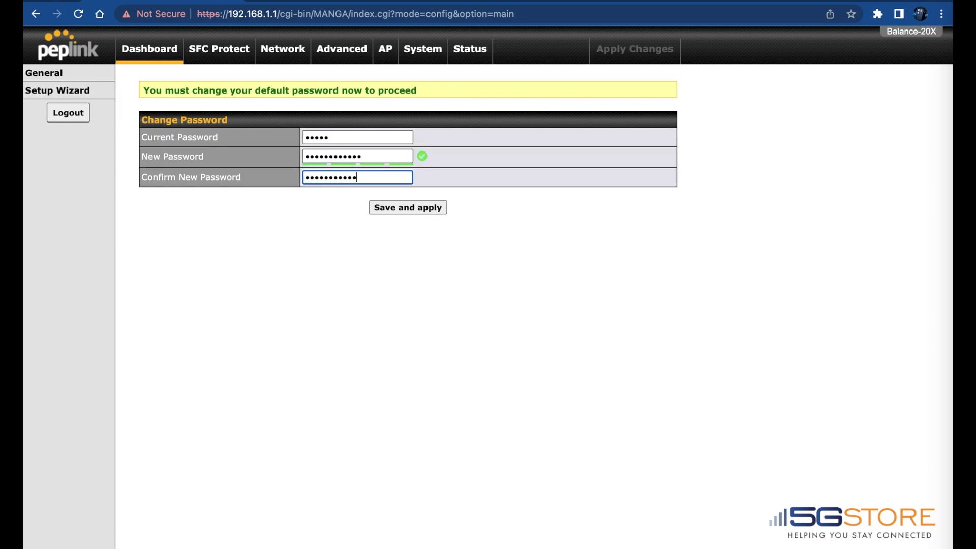
click(382, 211)
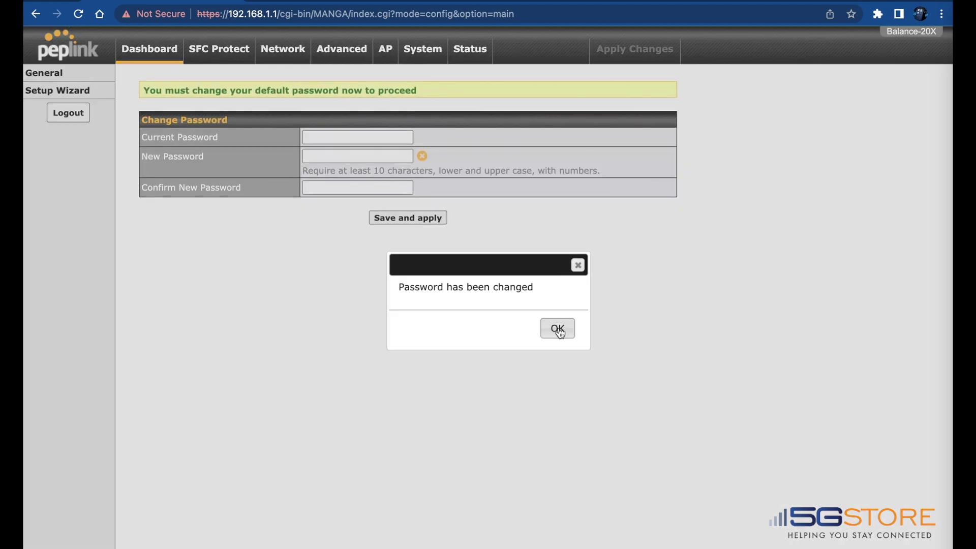
Step: Rename the Wi-Fi SSID to Home_Network with a new Wi-Fi password, then save and apply
click(557, 329)
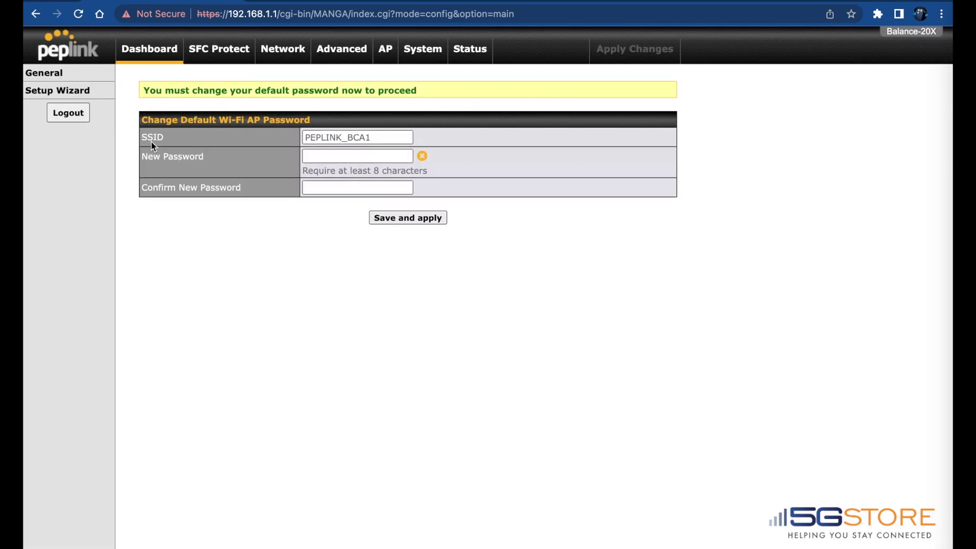
click(377, 137)
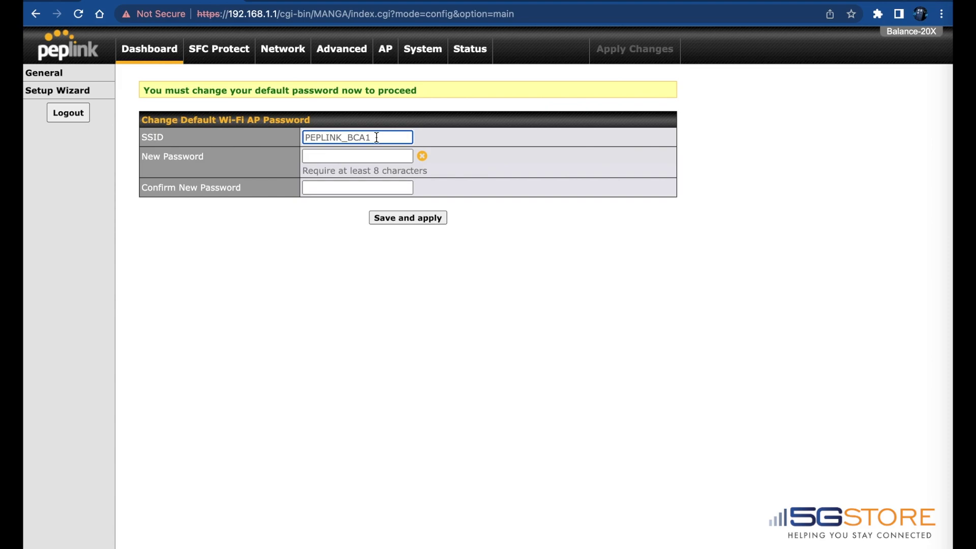
key(super+a)
text(Home_Network)
key(Tab)
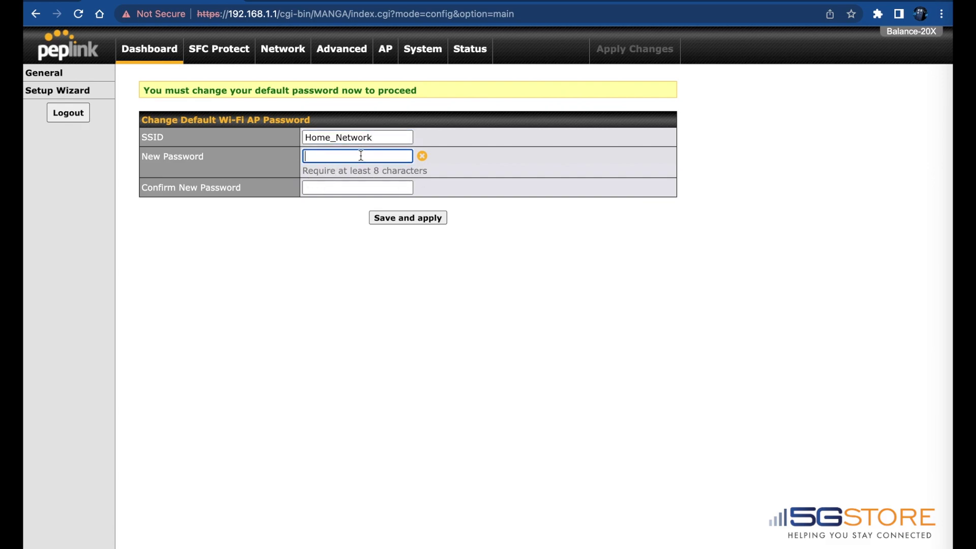
text(••••••••••)
key(Tab)
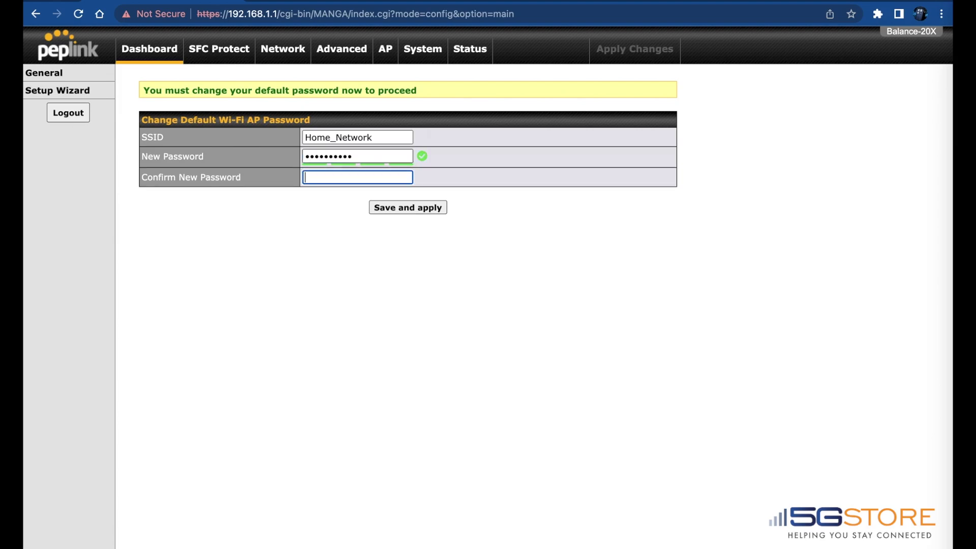
text(••••••••••)
click(419, 211)
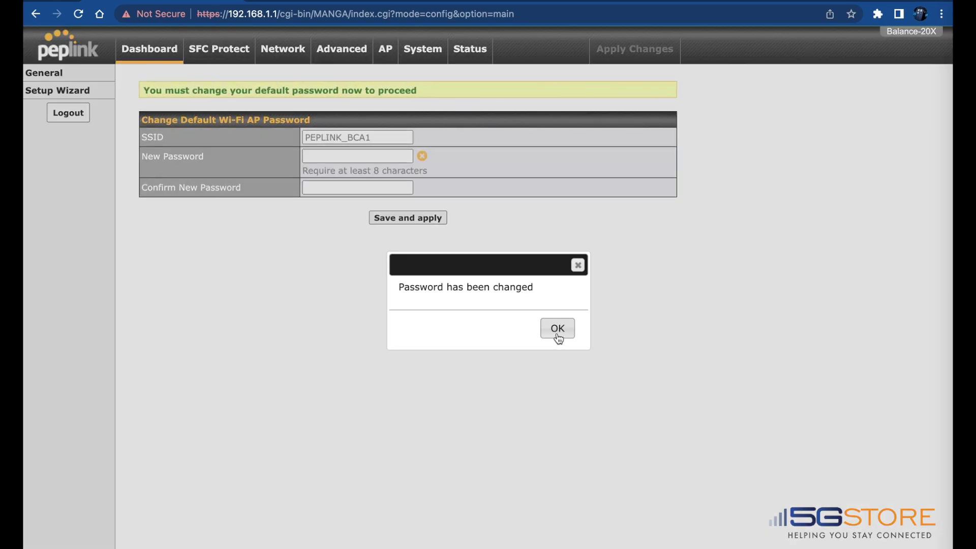
click(557, 332)
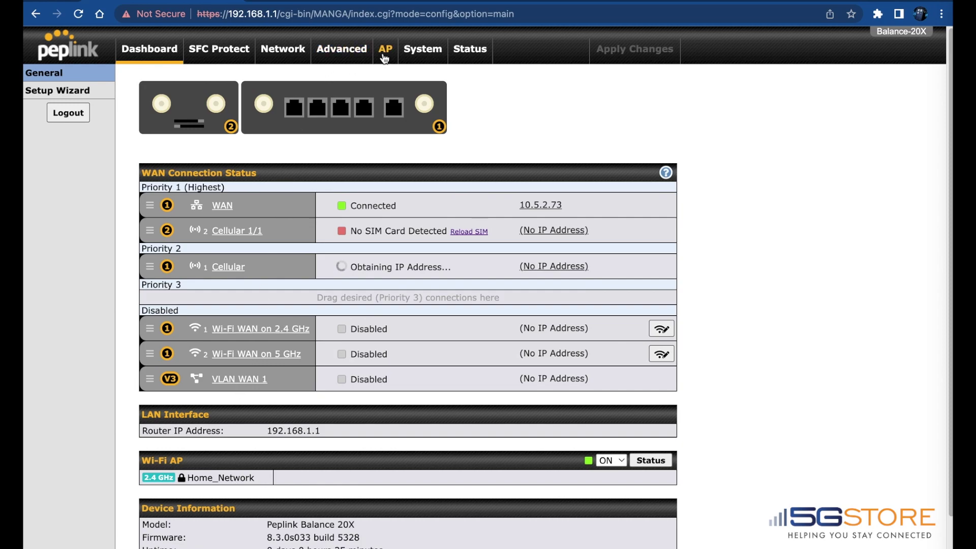
Step: Go from the Dashboard to the AP Wireless SSID list
click(385, 57)
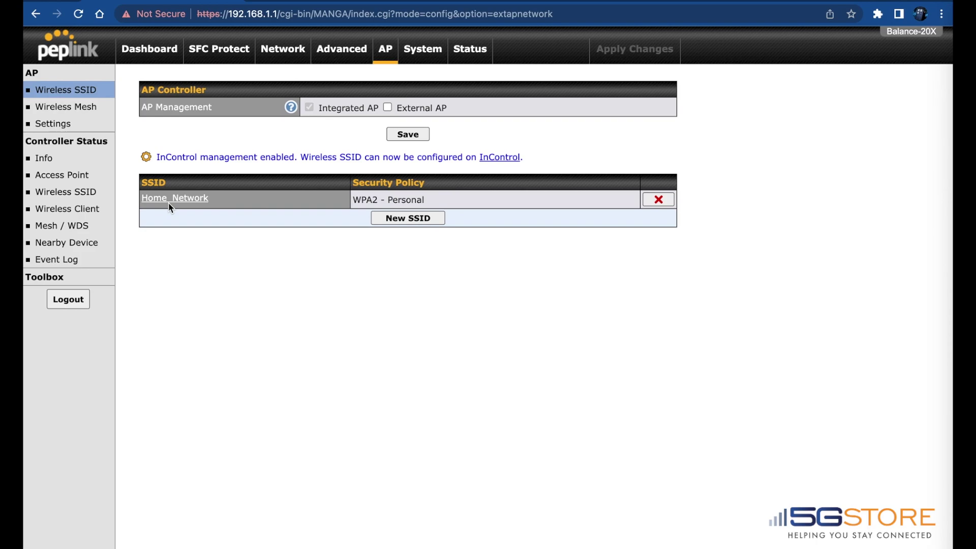
Step: Change Home_Network's security policy to WPA2/WPA3 - Personal and save it
click(164, 200)
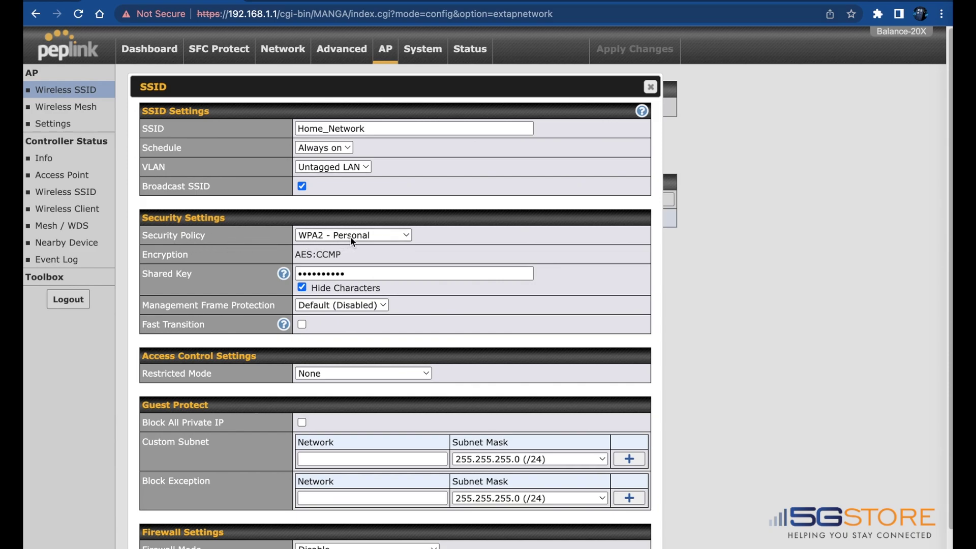
click(386, 235)
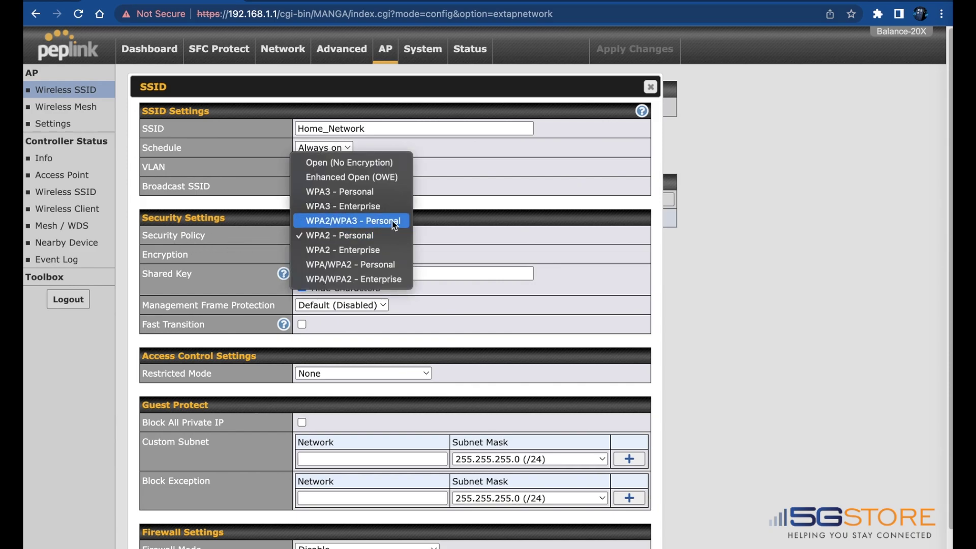
click(398, 222)
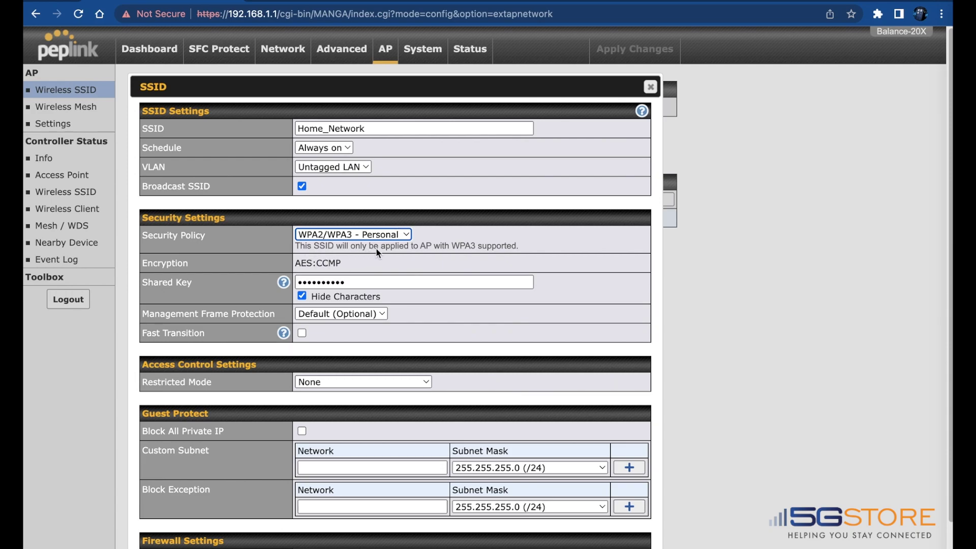
scroll(390, 336, down, 2)
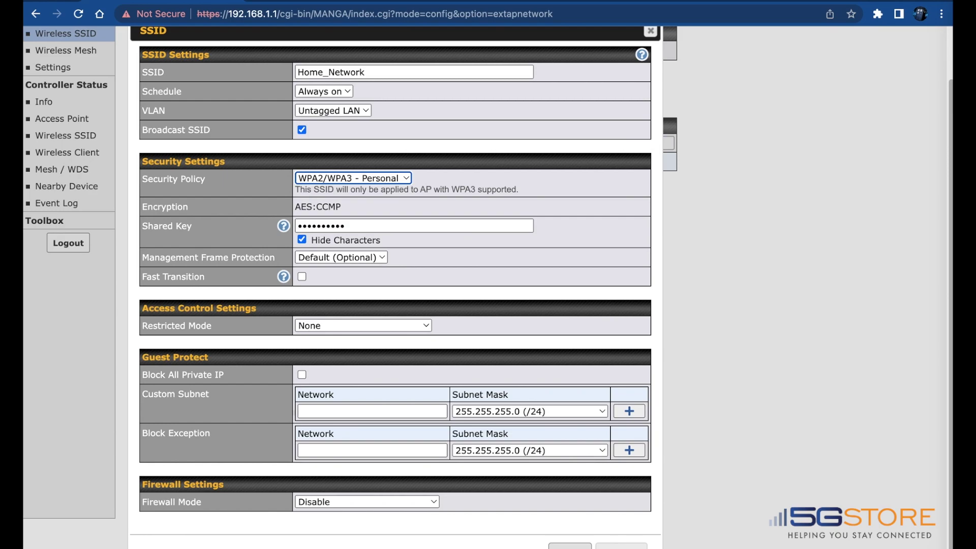
click(570, 546)
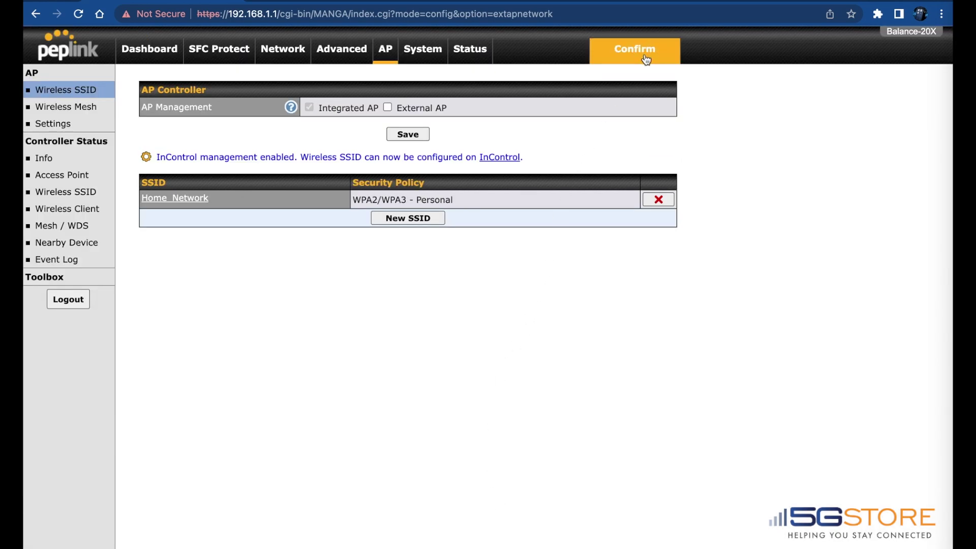
Step: Apply the pending configuration changes to the router
click(648, 51)
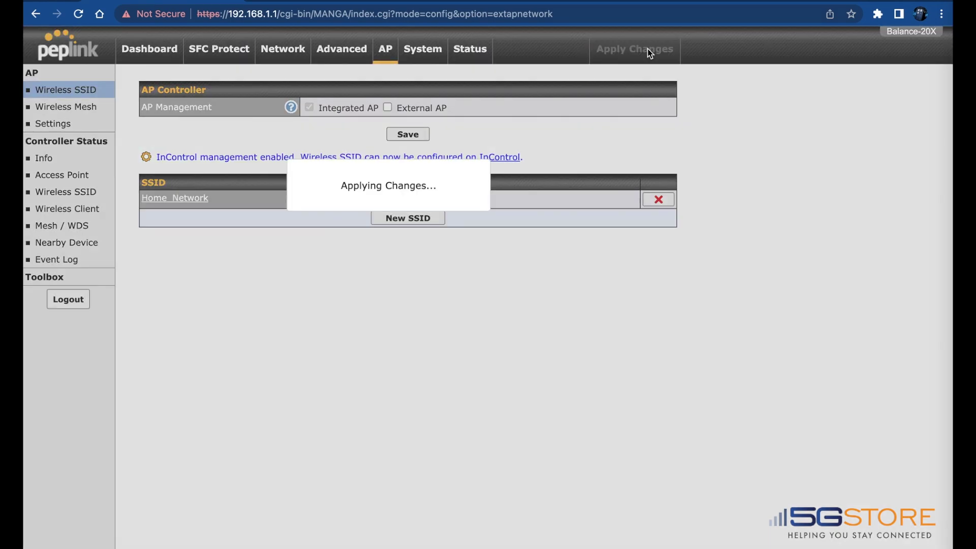